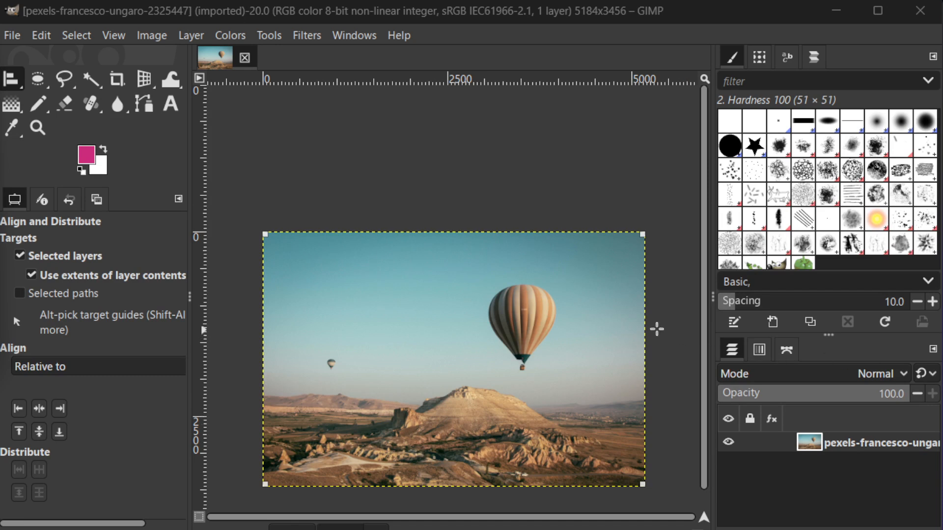
pyautogui.scroll(-3, 669, 321)
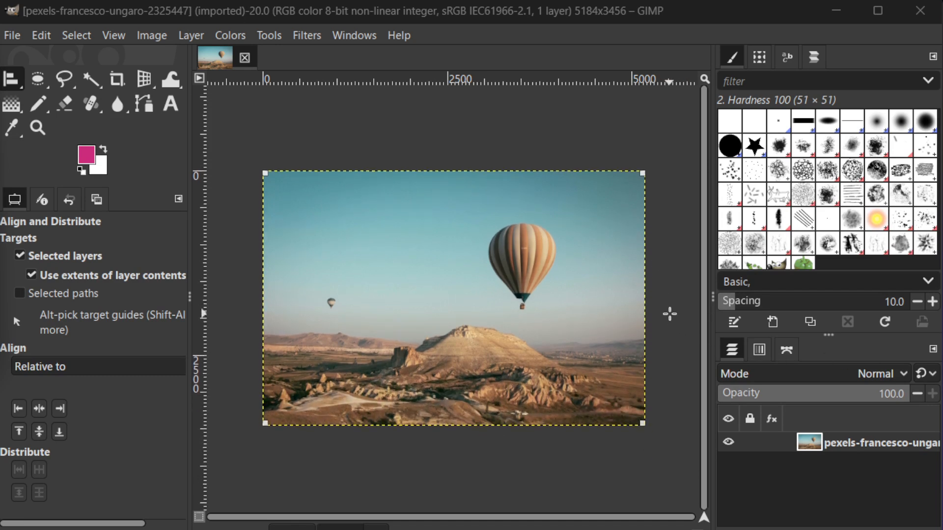
pyautogui.scroll(2, 669, 314)
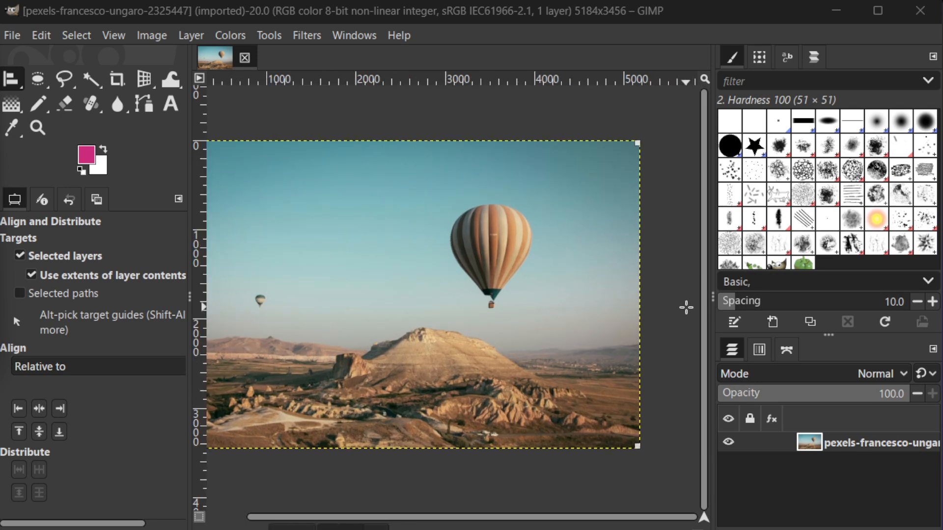
pyautogui.scroll(1, 689, 307)
pyautogui.hscroll(-1, 688, 307)
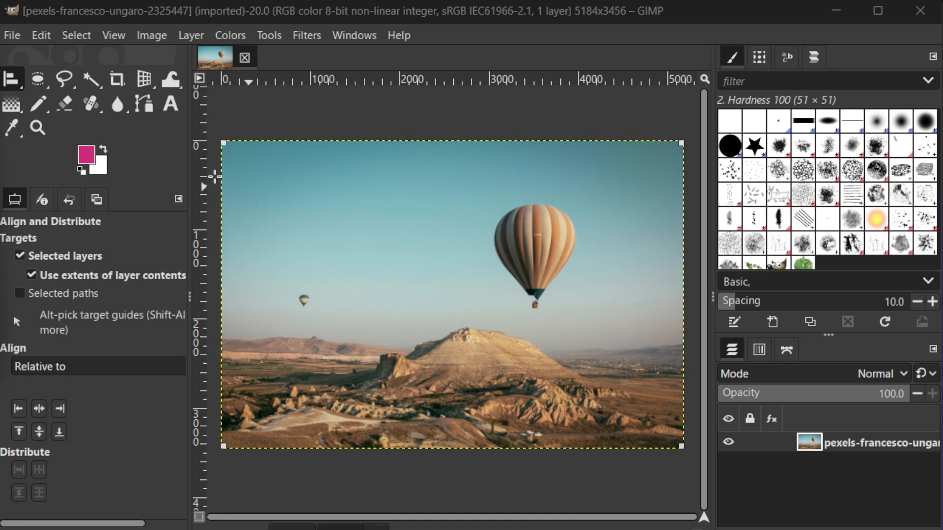
# - Create a new image with a width of 1080 px and a height of 1080 px
pyautogui.click(11, 37)
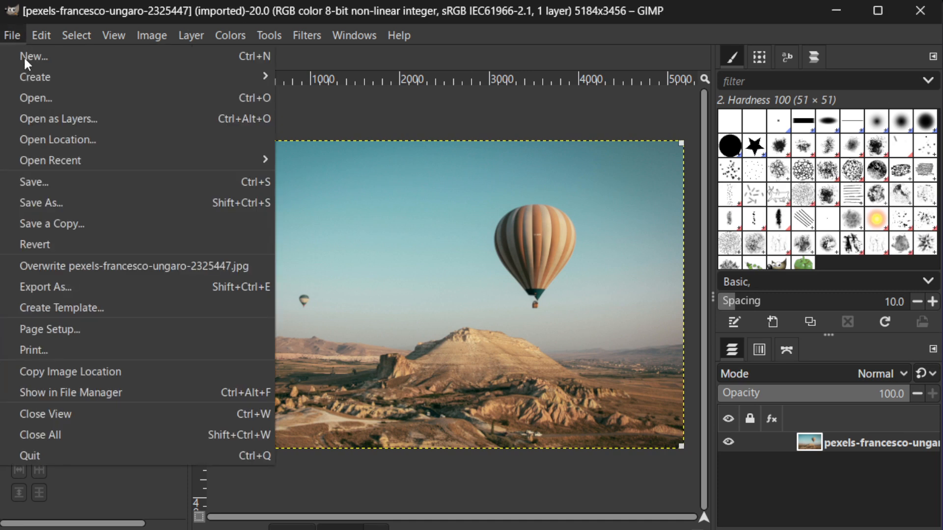
pyautogui.click(24, 56)
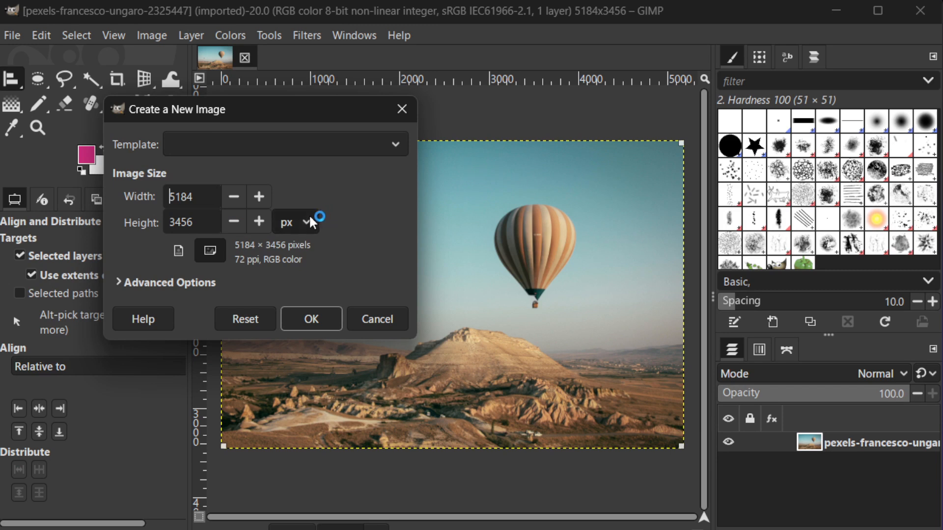
pyautogui.moveTo(202, 193); pyautogui.dragTo(153, 189)
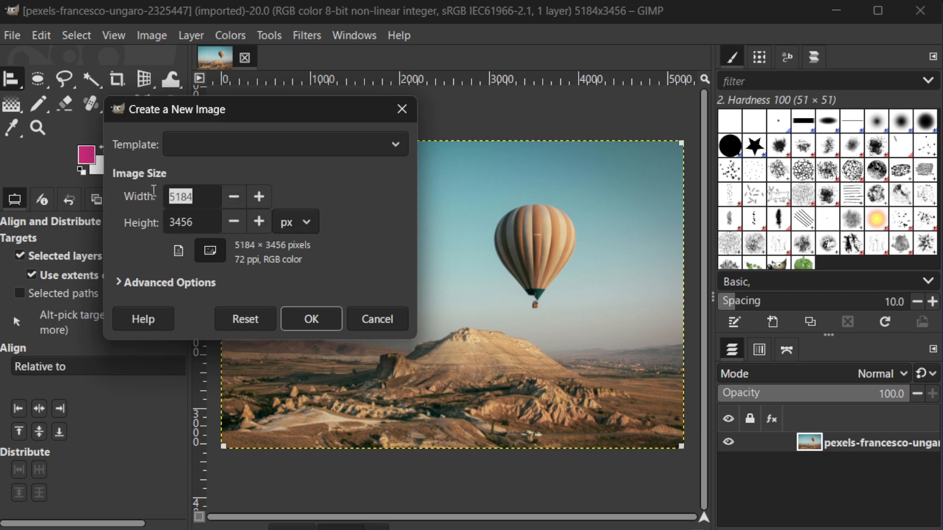
pyautogui.write('1080')
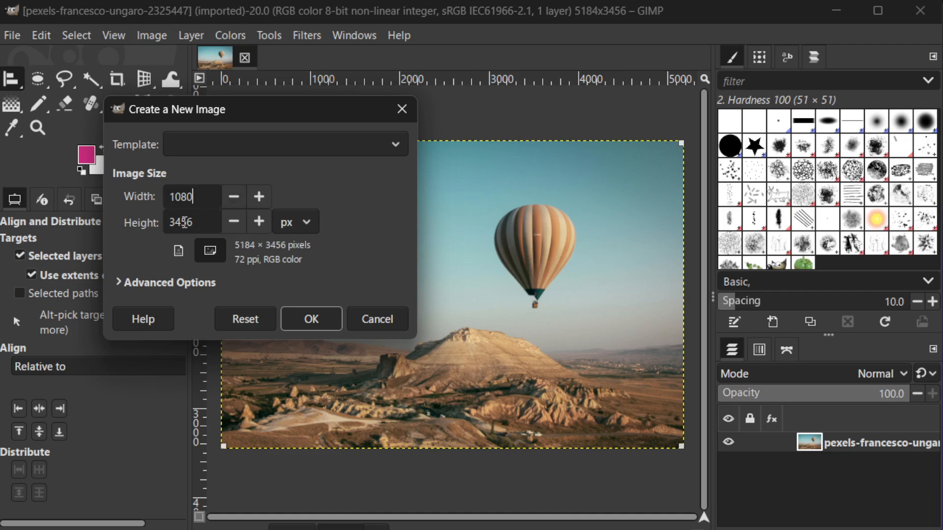
pyautogui.moveTo(194, 221); pyautogui.dragTo(156, 224)
pyautogui.write('1')
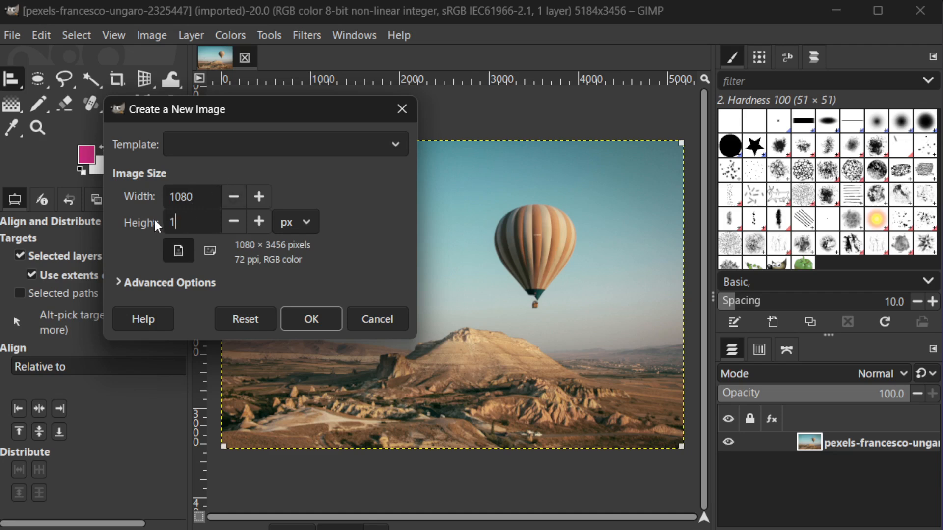
pyautogui.write('080')
pyautogui.click(326, 320)
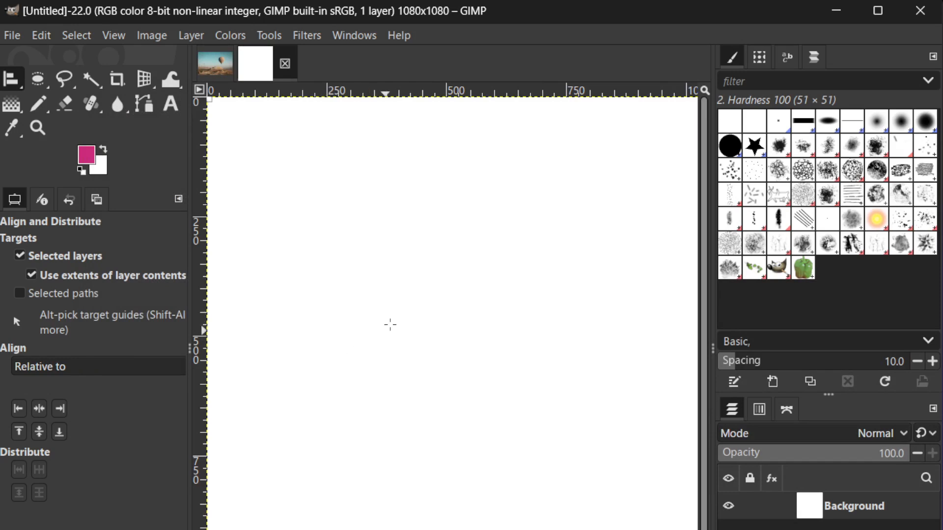
# - Fill the white canvas with the pink foreground color using Bucket Fill
pyautogui.scroll(-2, 423, 308)
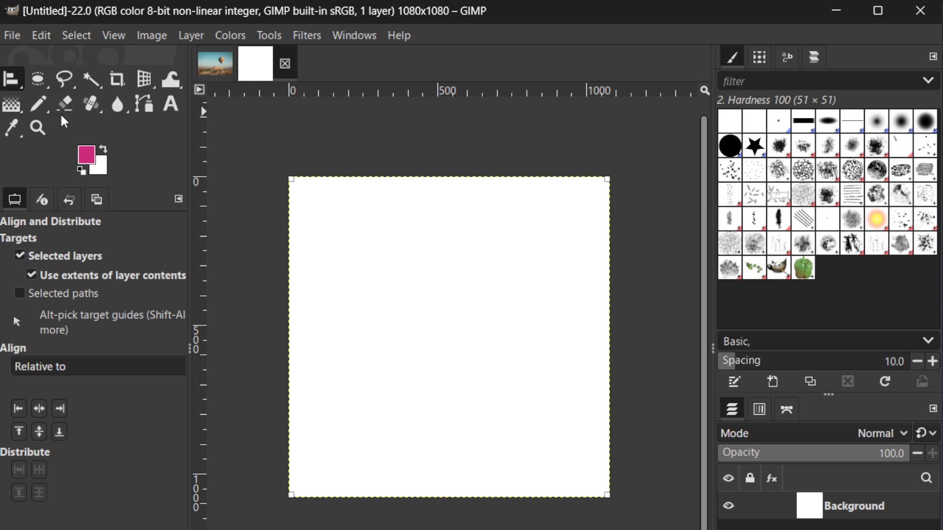
pyautogui.click(275, 38)
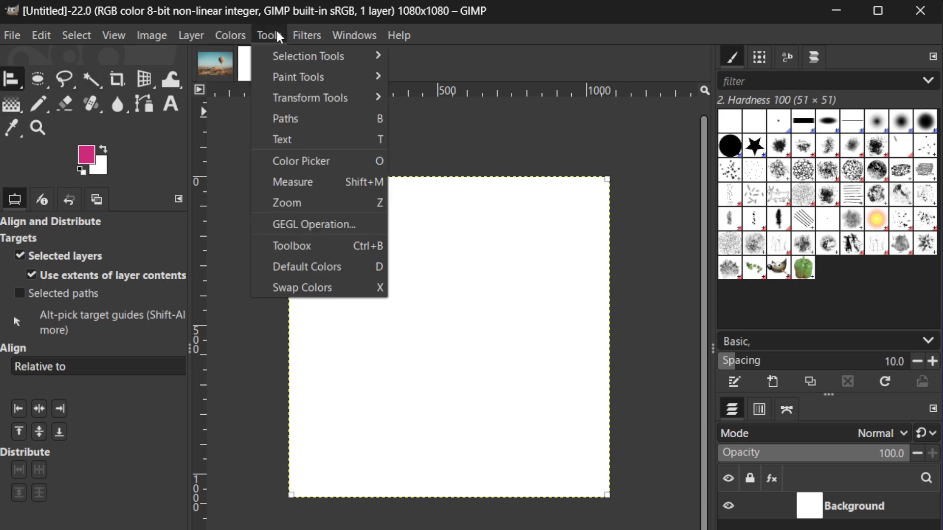
pyautogui.moveTo(294, 77)
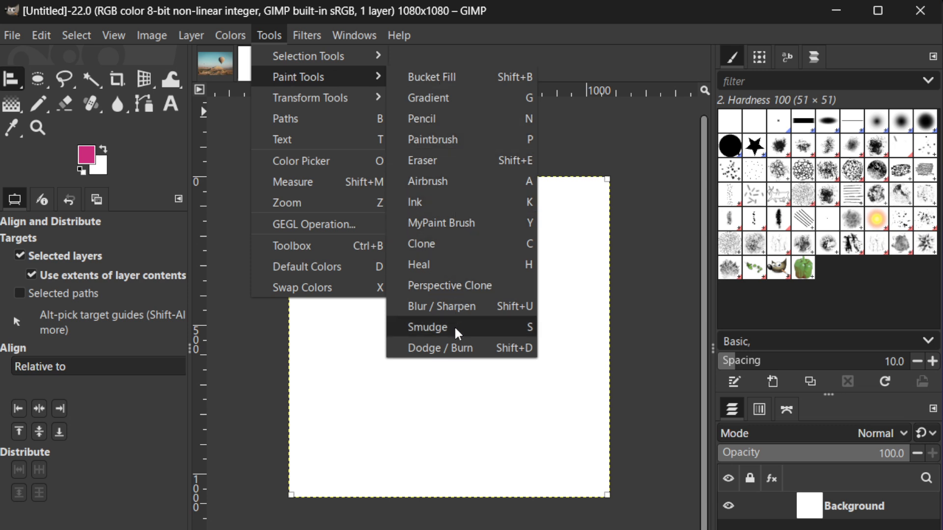
pyautogui.click(443, 77)
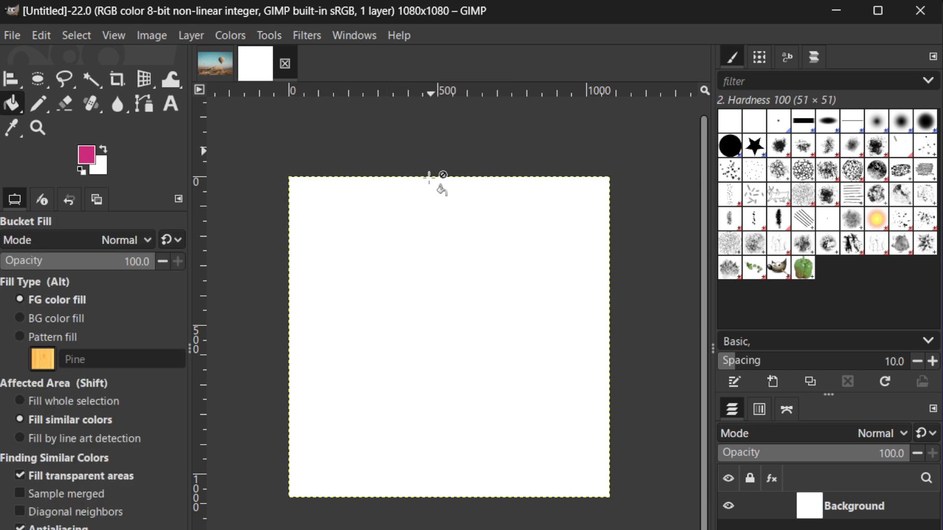
pyautogui.click(396, 268)
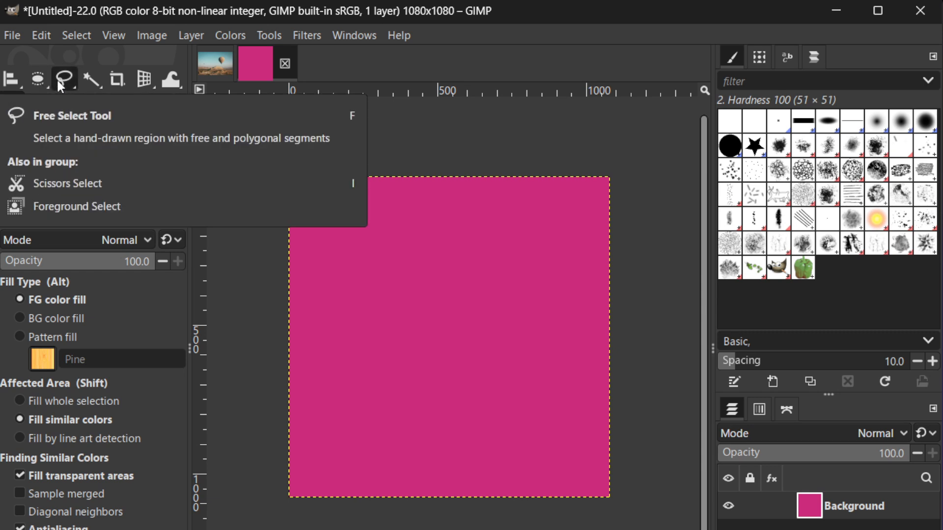
# - Draw a wide text box in the upper half of the canvas and enter "MY TEXT" at size 600 px
pyautogui.click(37, 83)
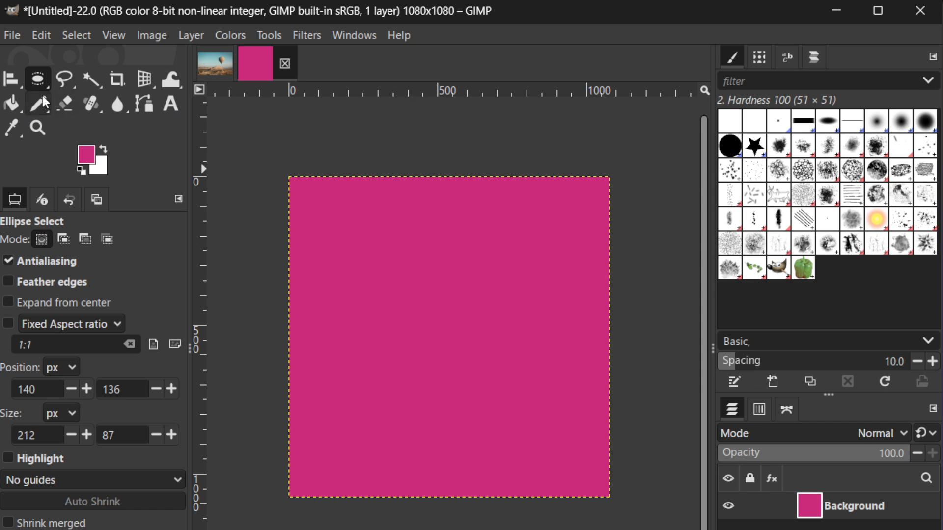
pyautogui.click(170, 104)
pyautogui.moveTo(349, 238); pyautogui.dragTo(568, 316)
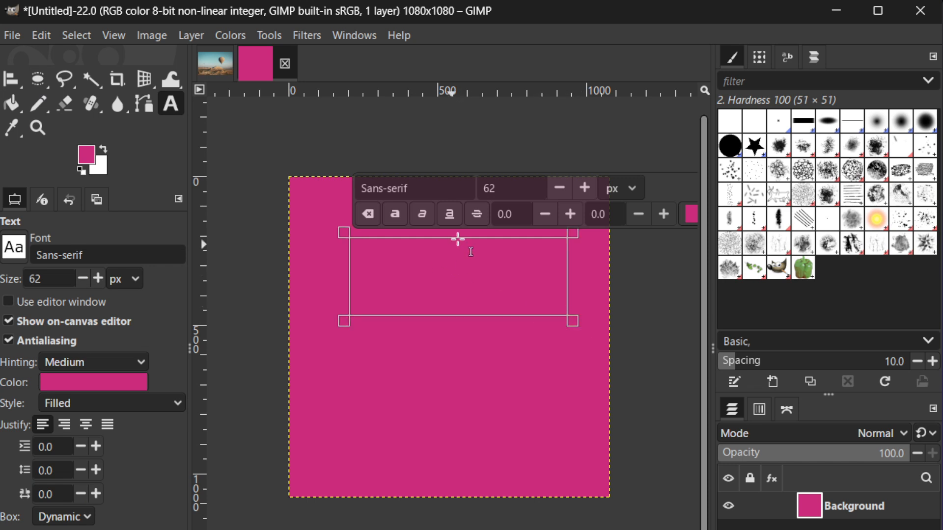
pyautogui.moveTo(535, 189); pyautogui.dragTo(474, 191)
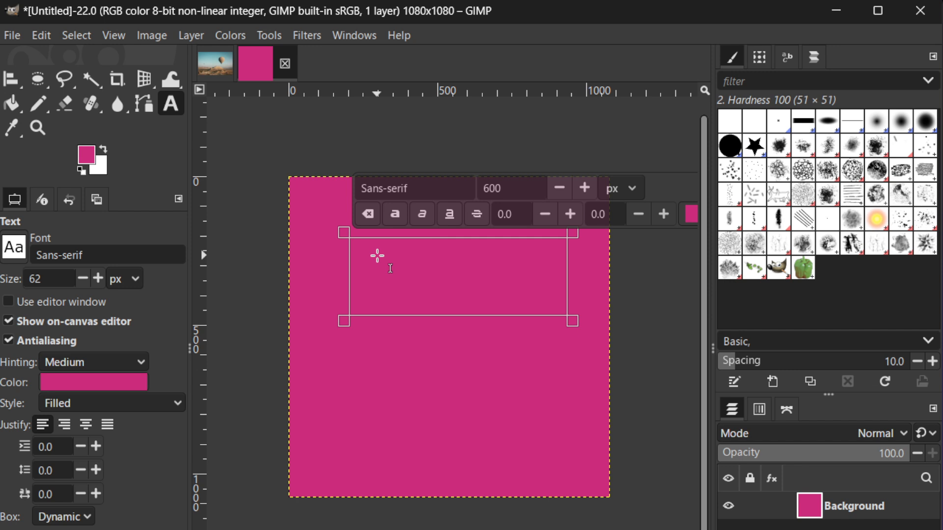
pyautogui.write('MY TE')
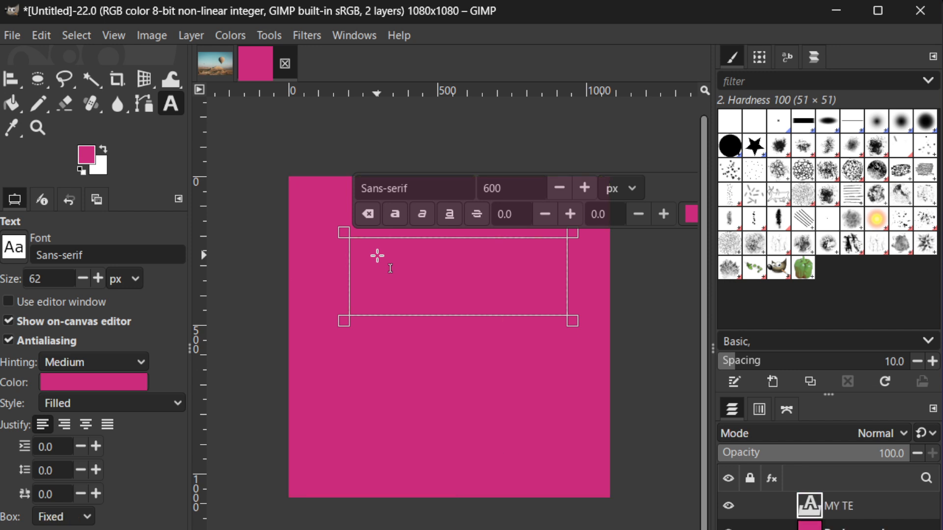
pyautogui.write('XT')
# - Select the first word in the text box and set its color to white (ffffff)
pyautogui.click(523, 266)
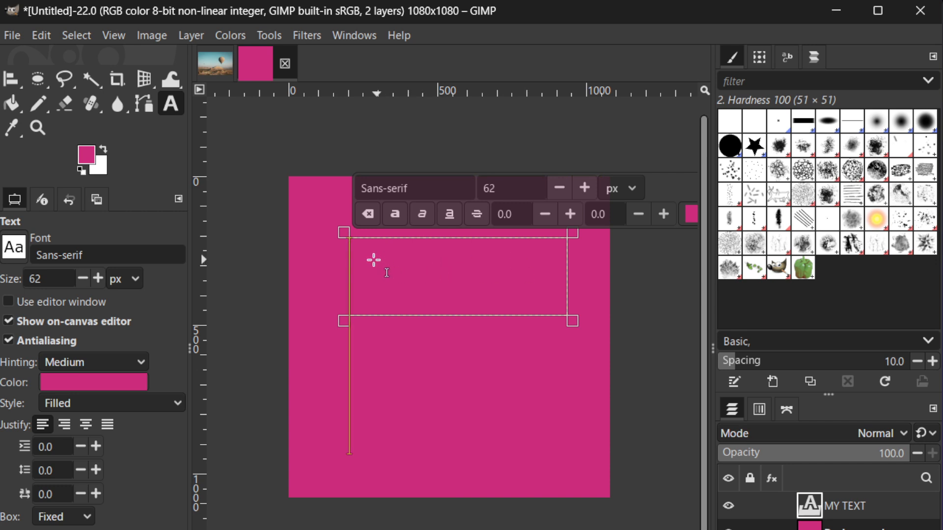
pyautogui.doubleClick(366, 254)
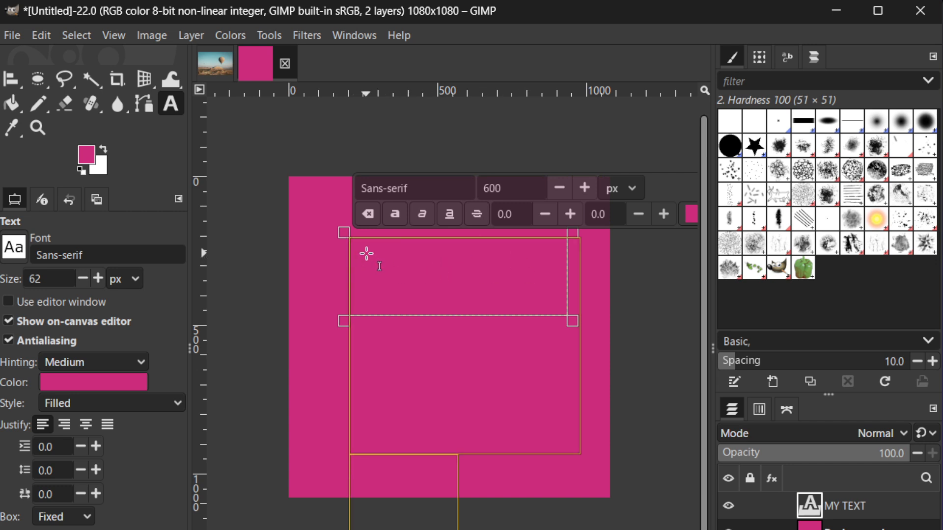
pyautogui.click(692, 215)
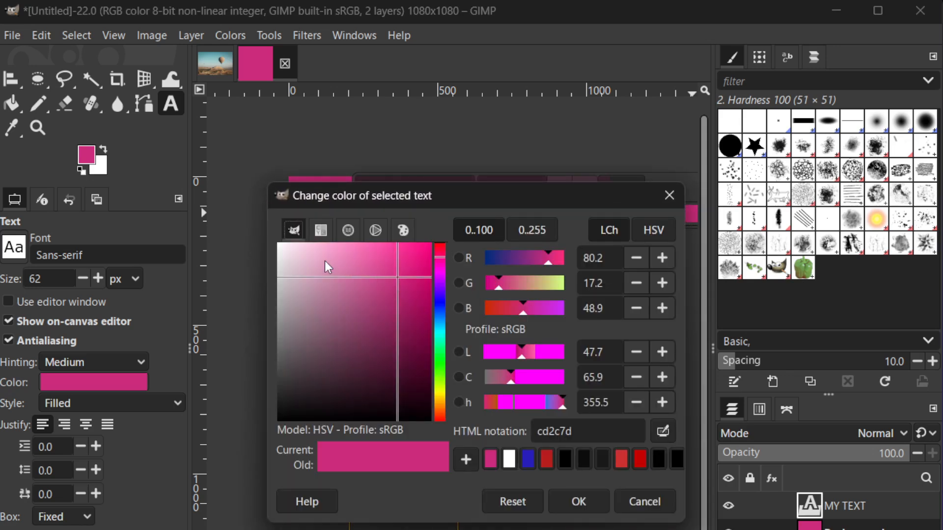
pyautogui.moveTo(328, 267); pyautogui.dragTo(261, 242)
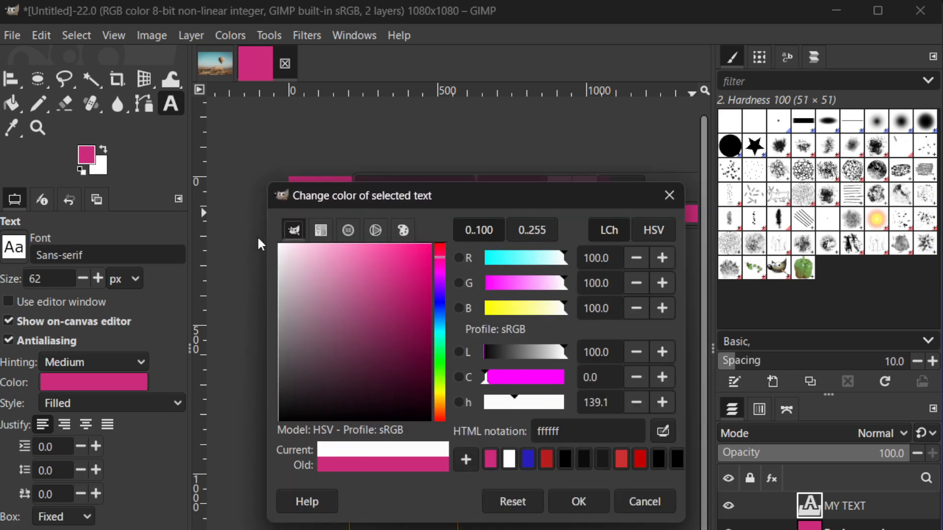
pyautogui.click(581, 495)
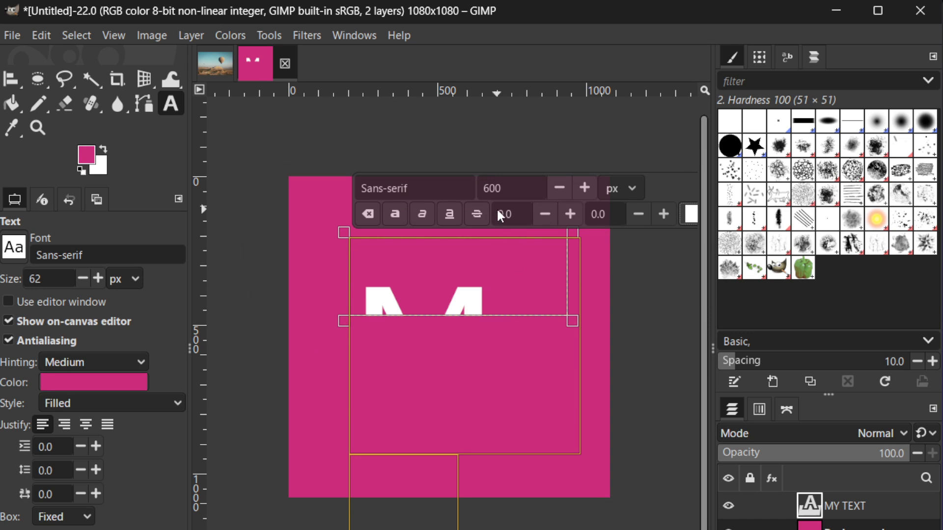
# - Set the selected text's size to 100 px and leave the text box
pyautogui.moveTo(501, 186); pyautogui.dragTo(468, 184)
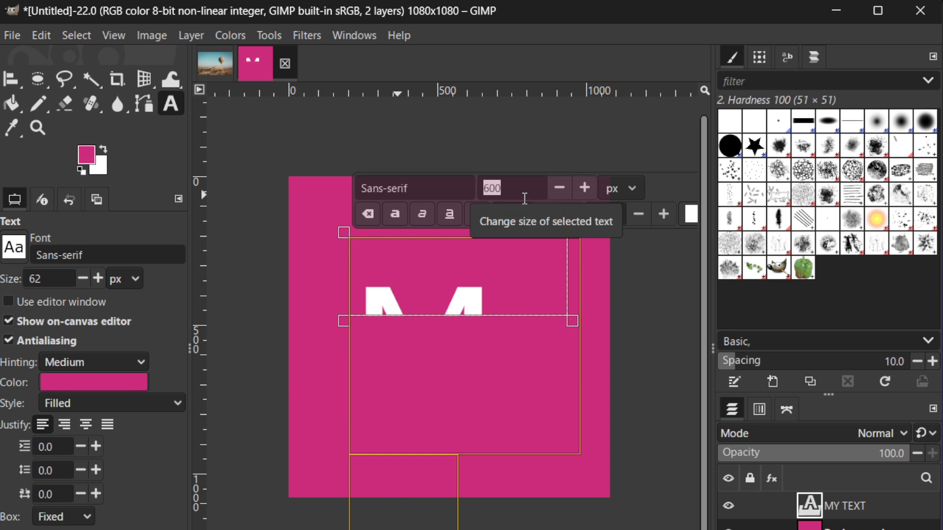
pyautogui.write('100')
pyautogui.press('Return')
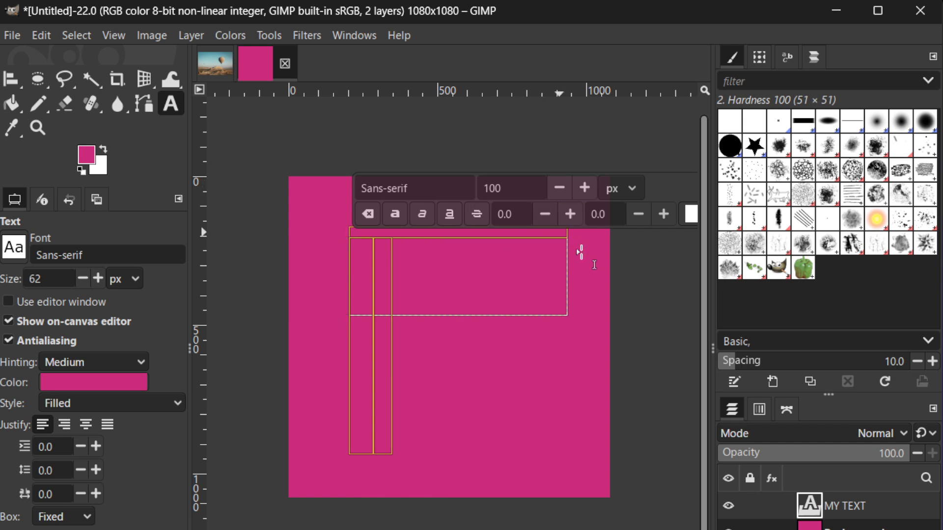
pyautogui.click(638, 309)
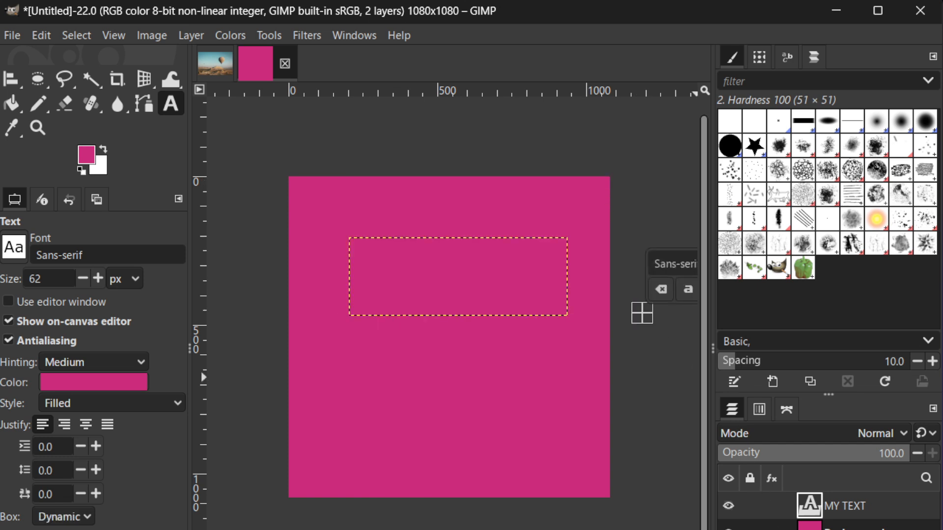
pyautogui.hotkey('shift', 'ctrl', 'n')
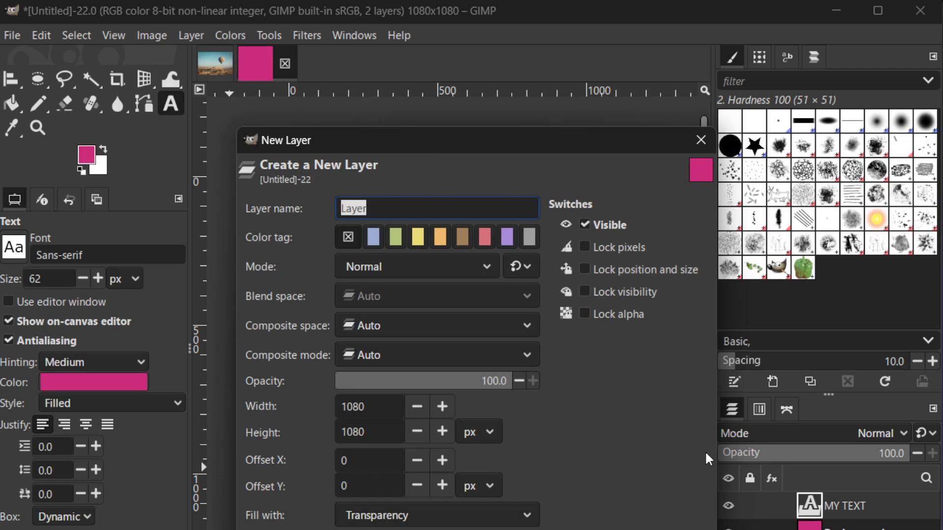
pyautogui.press('Escape')
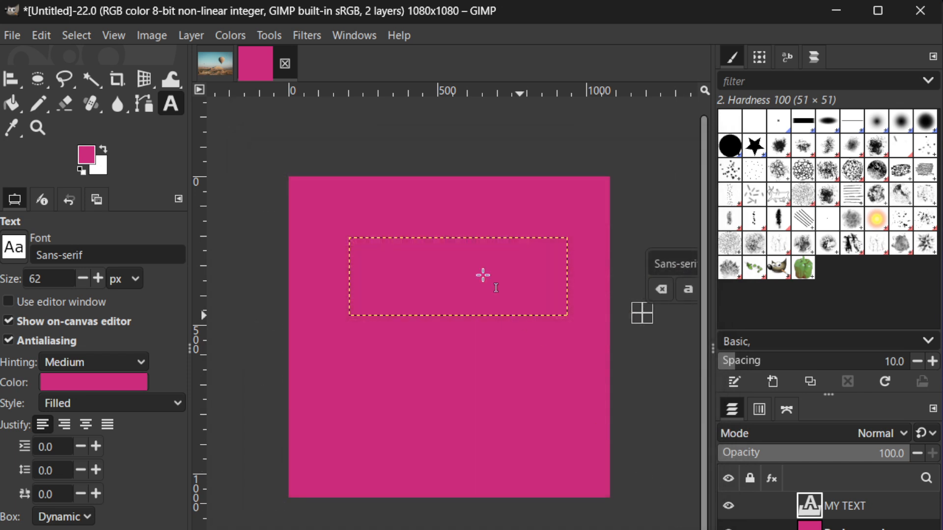
pyautogui.click(12, 35)
pyautogui.moveTo(41, 38)
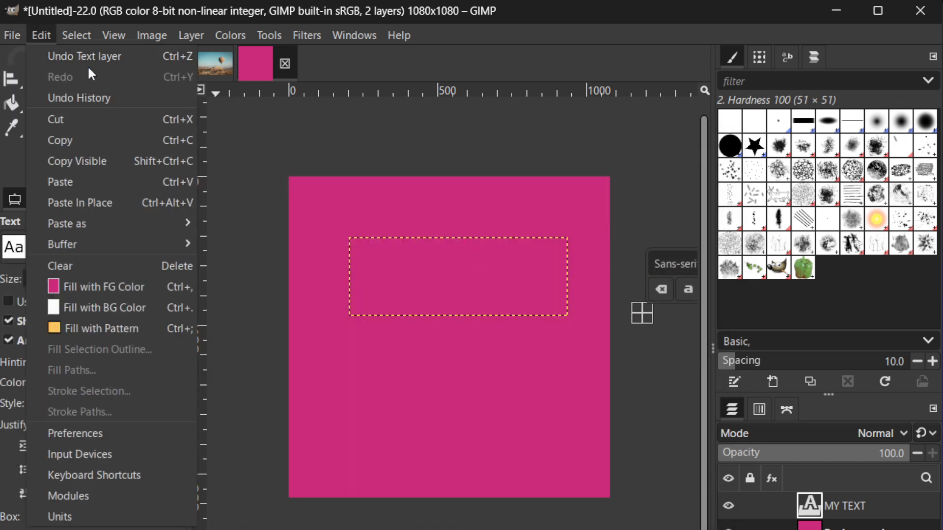
pyautogui.moveTo(10, 35)
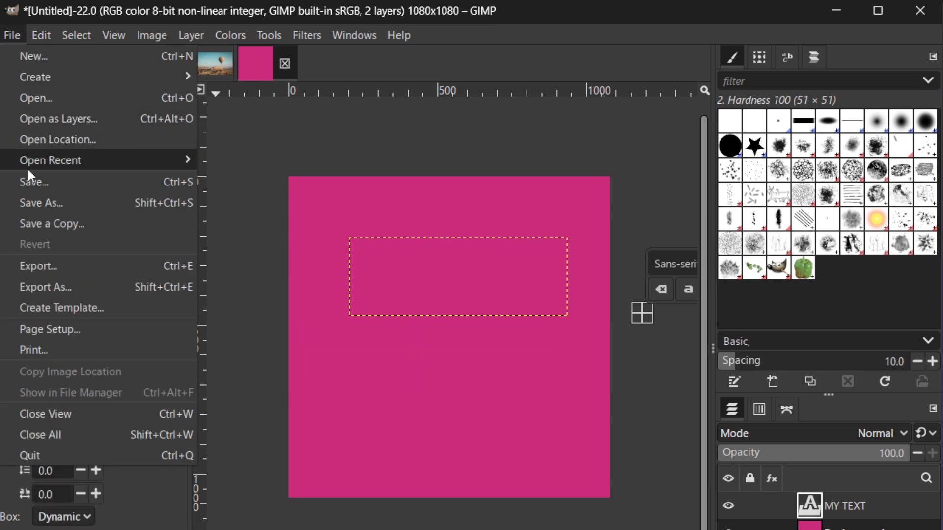